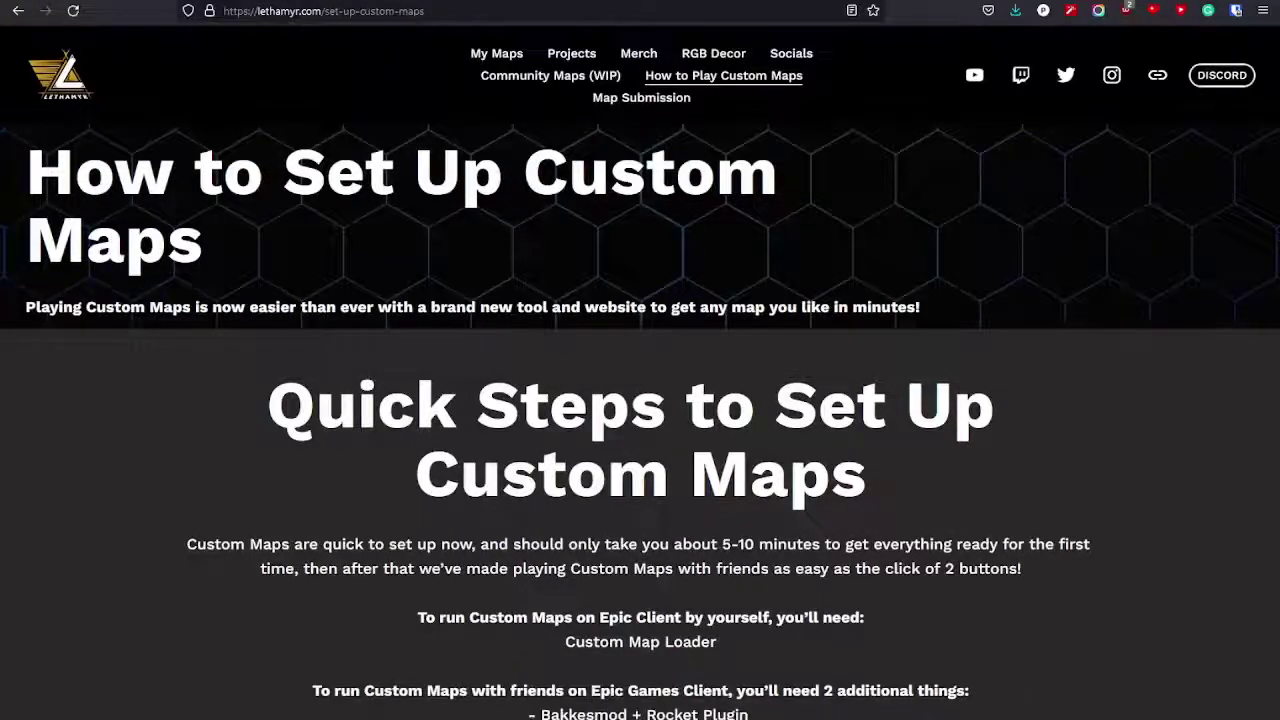
Step: Highlight the Custom Maps heading on the lethamyr guide several times
{"action": "scroll", "coordinate": [425, 343], "scroll_direction": "down", "scroll_amount": 12}
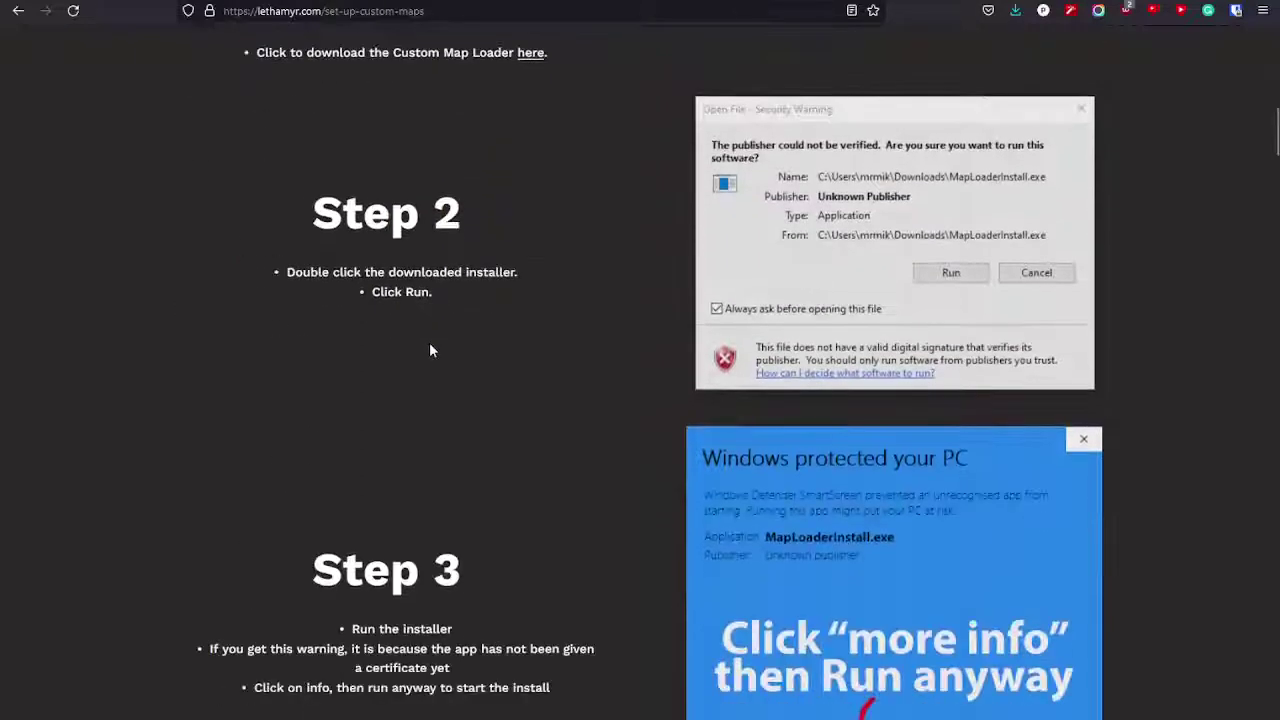
{"action": "scroll", "coordinate": [429, 342], "scroll_direction": "up", "scroll_amount": 12}
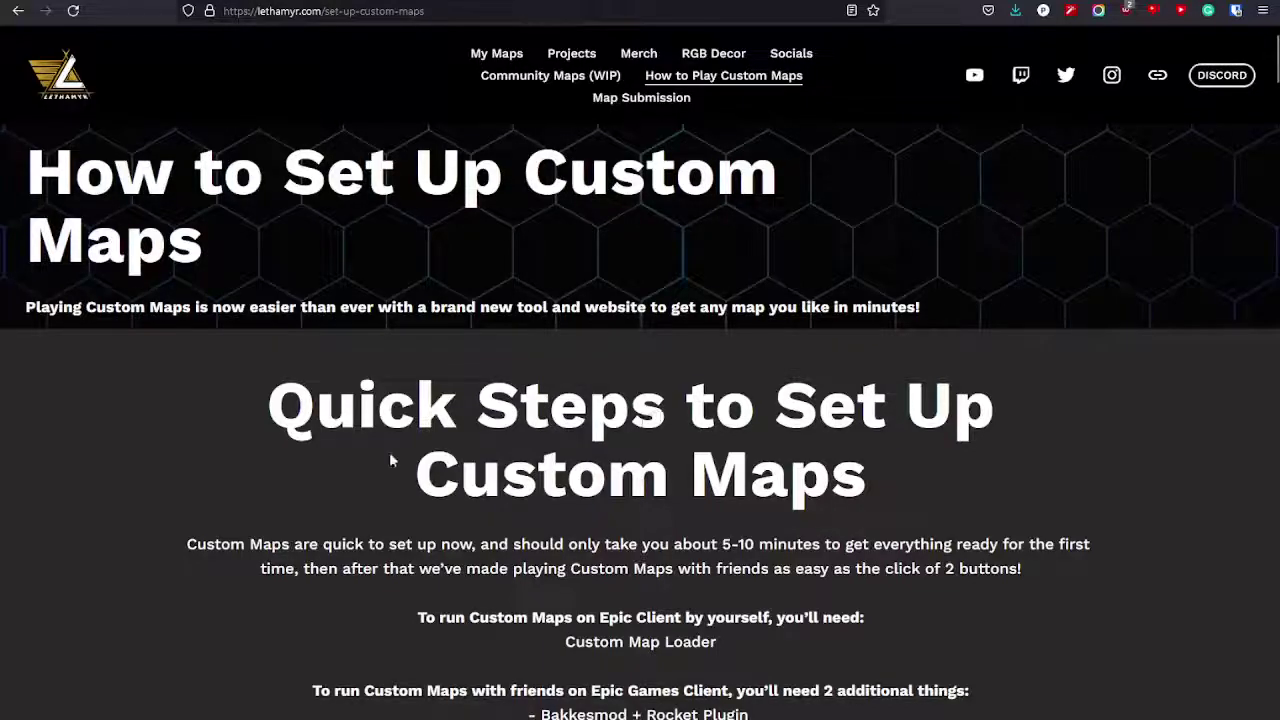
{"action": "left_click_drag", "start_coordinate": [414, 472], "coordinate": [849, 494]}
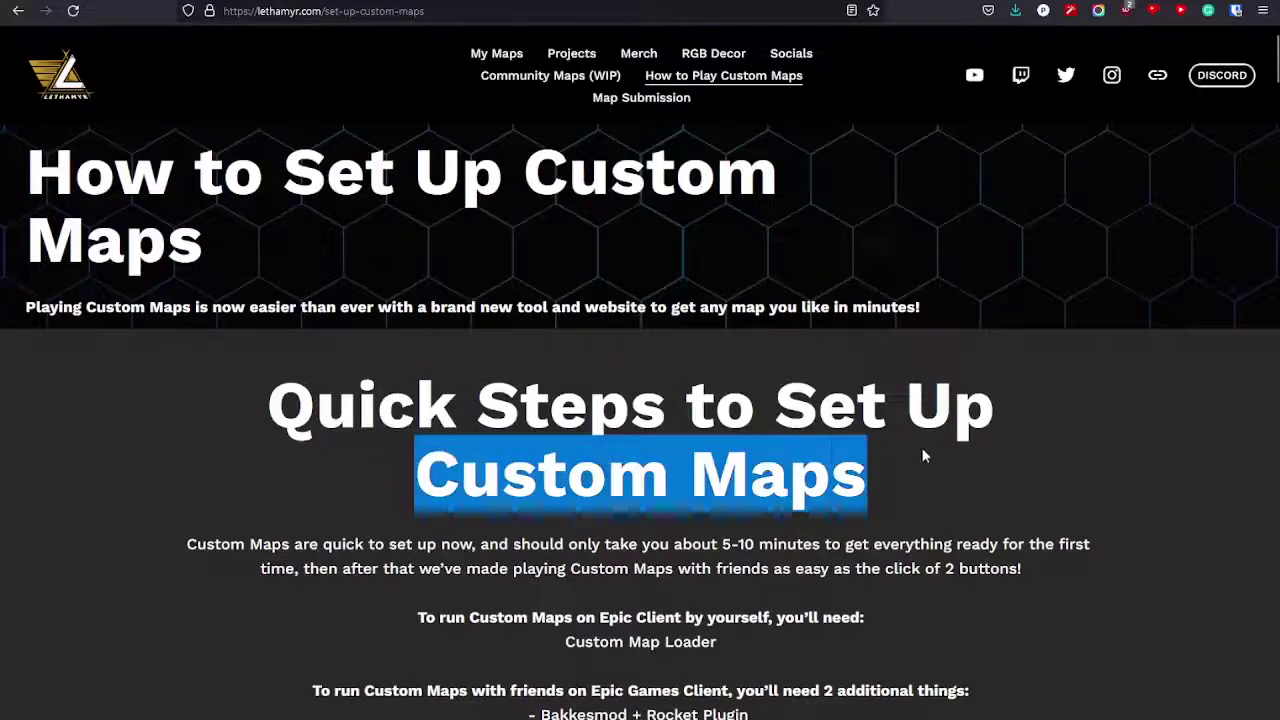
{"action": "left_click", "coordinate": [977, 473]}
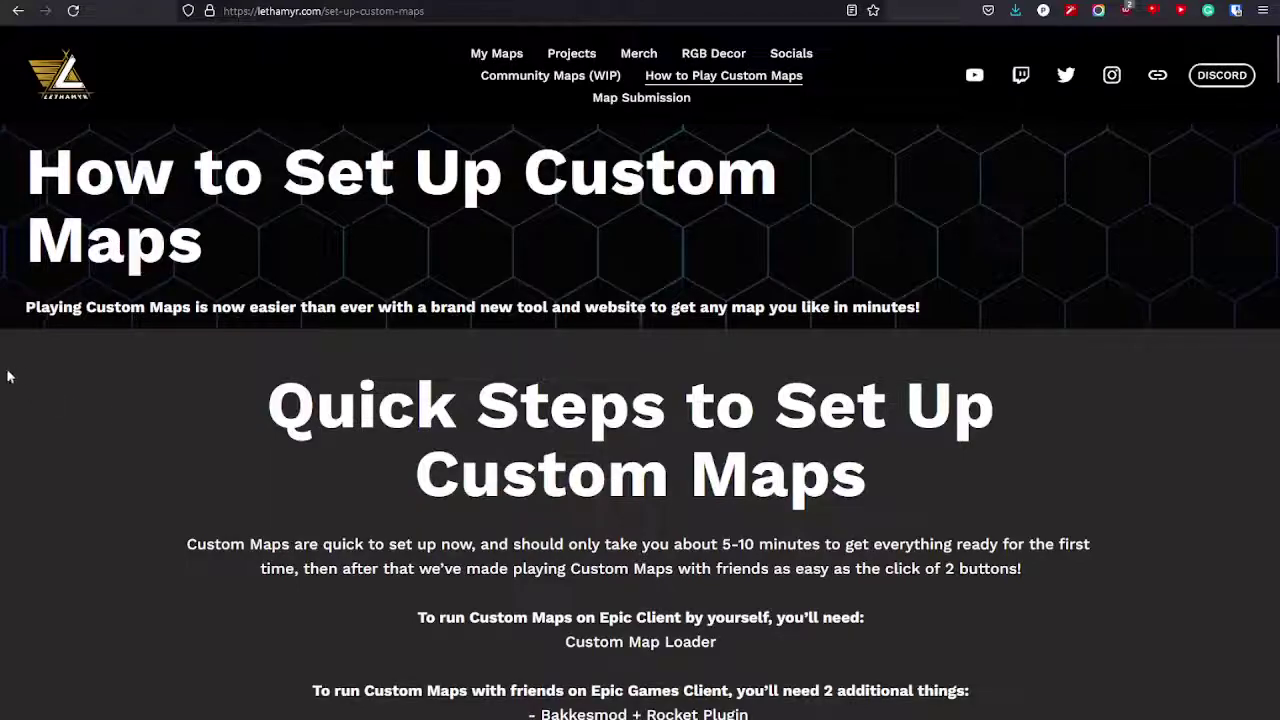
{"action": "left_click_drag", "start_coordinate": [418, 476], "coordinate": [938, 471]}
{"action": "left_click", "coordinate": [938, 471]}
{"action": "left_click_drag", "start_coordinate": [416, 476], "coordinate": [894, 483]}
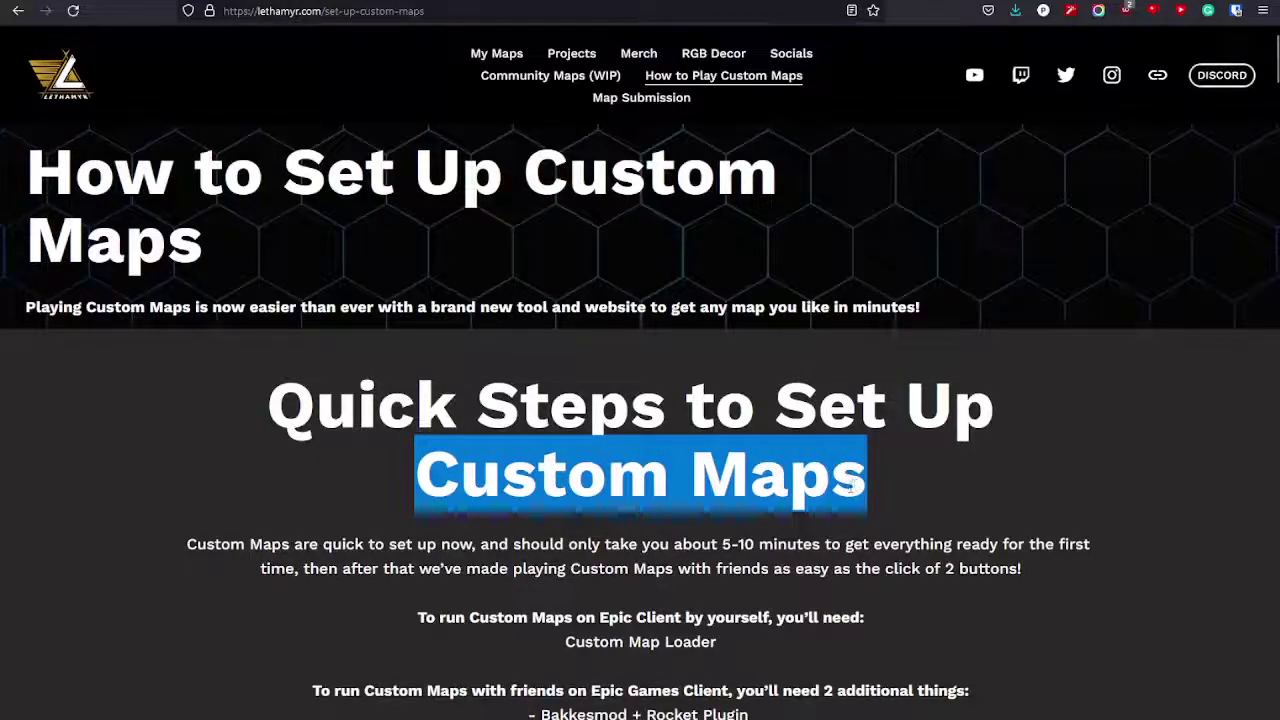
{"action": "left_click", "coordinate": [415, 466]}
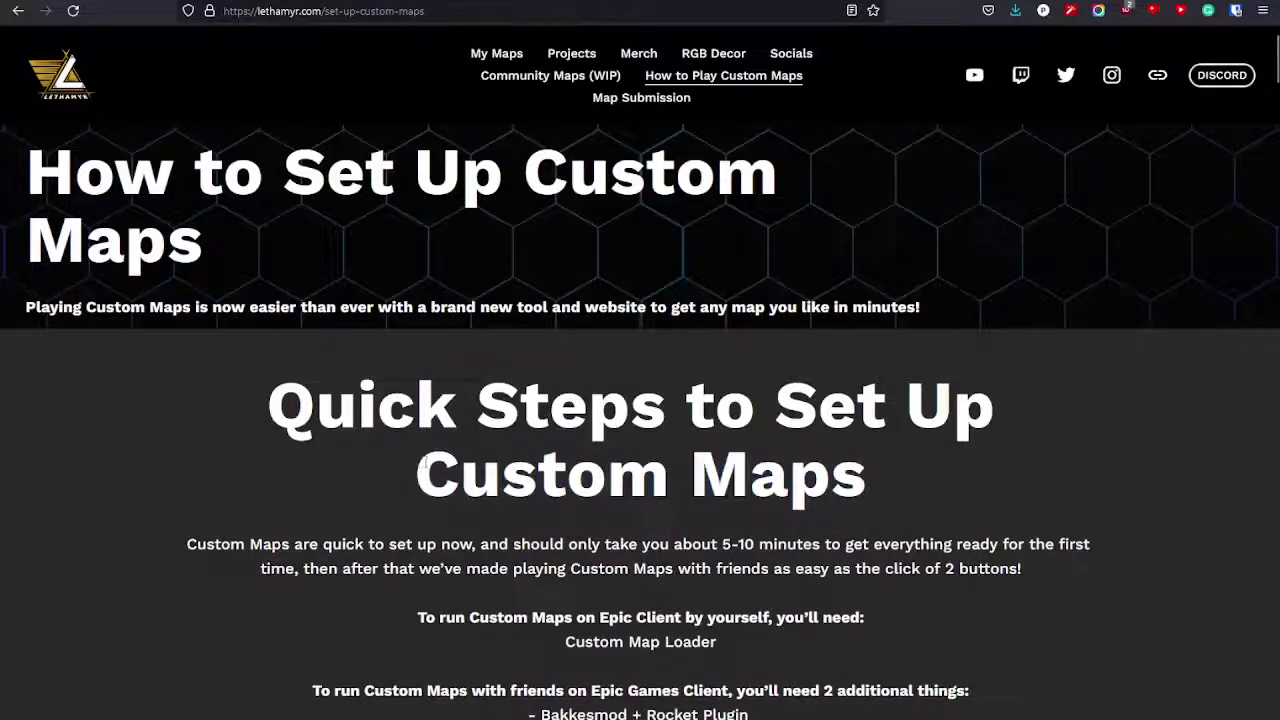
Step: Scroll past the Bakkesmod setup heading, then switch to the BakkesPlugins Rocket Plugin page
{"action": "scroll", "coordinate": [425, 462], "scroll_direction": "down", "scroll_amount": 20}
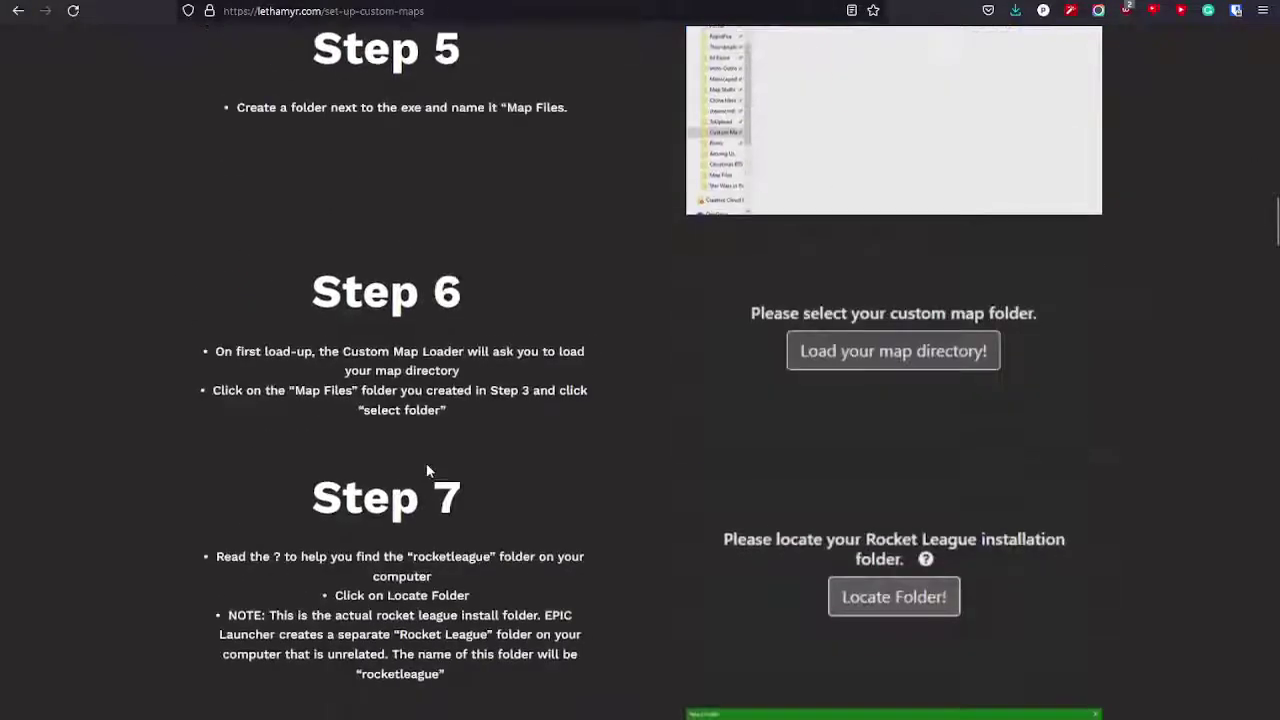
{"action": "scroll", "coordinate": [428, 470], "scroll_direction": "down", "scroll_amount": 10}
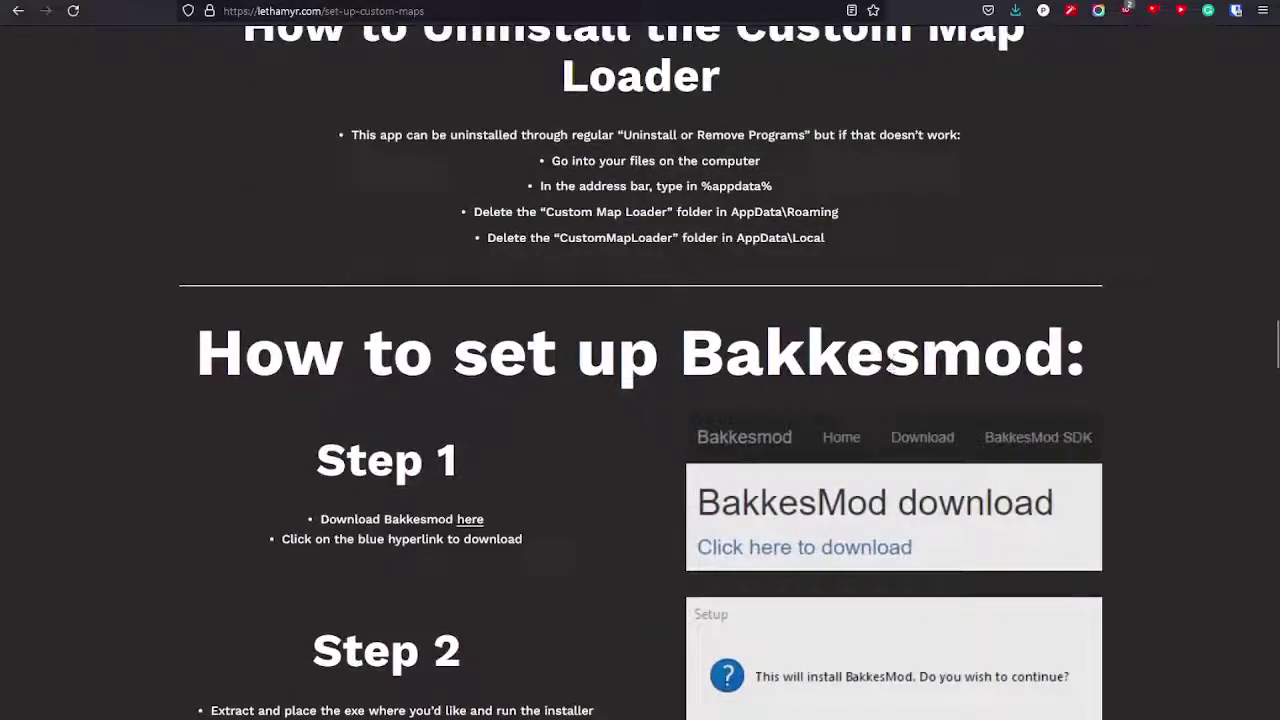
{"action": "left_click_drag", "start_coordinate": [681, 352], "coordinate": [984, 352]}
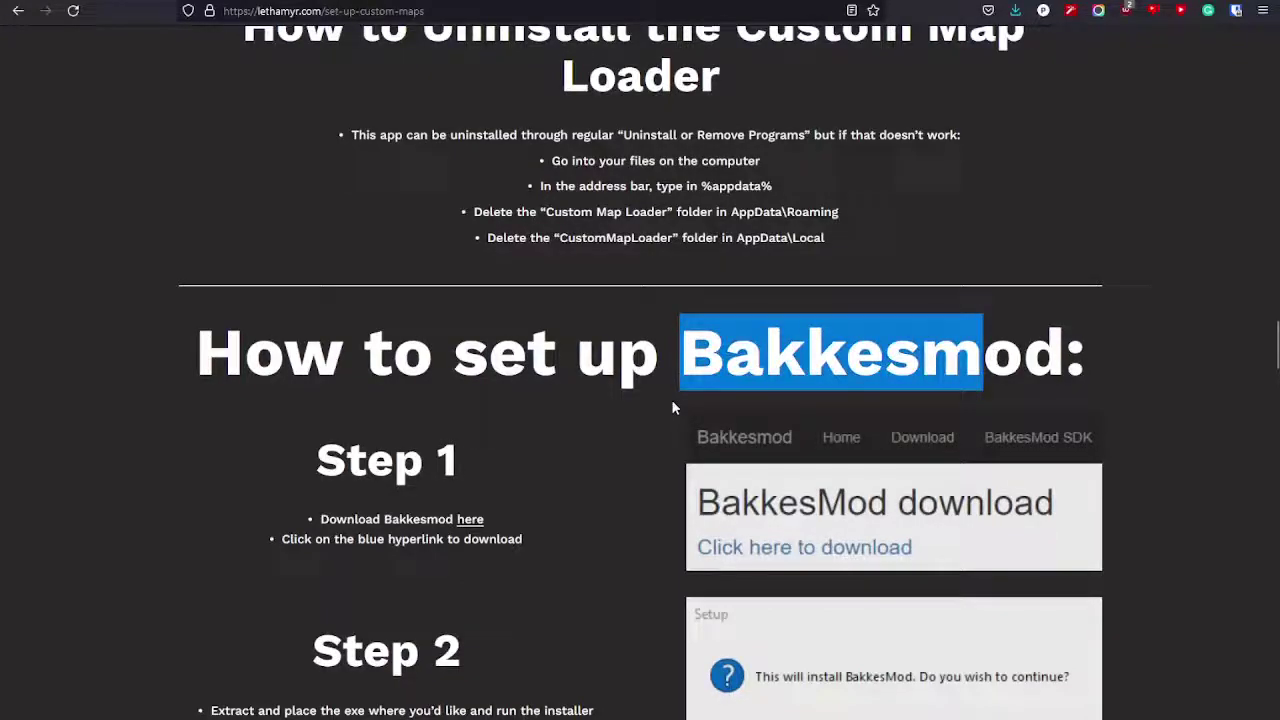
{"action": "scroll", "coordinate": [671, 400], "scroll_direction": "down", "scroll_amount": 15}
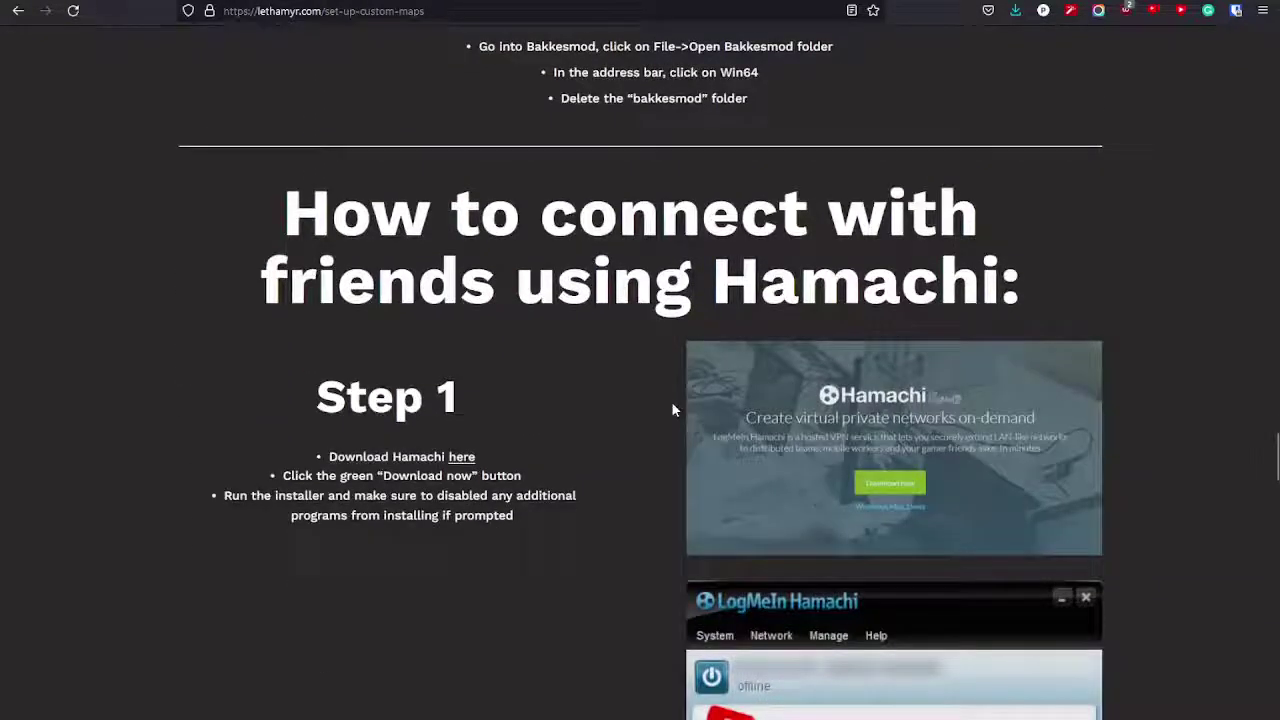
{"action": "scroll", "coordinate": [671, 402], "scroll_direction": "up", "scroll_amount": 5}
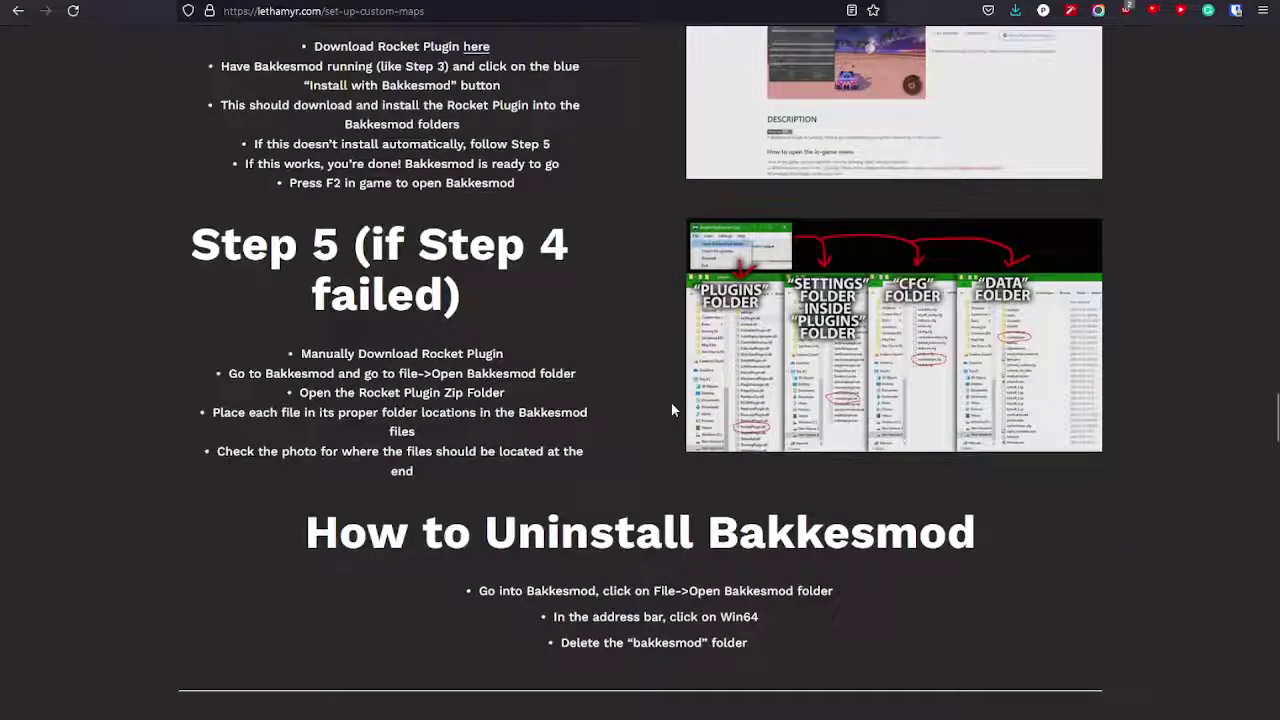
{"action": "scroll", "coordinate": [671, 402], "scroll_direction": "down", "scroll_amount": 4}
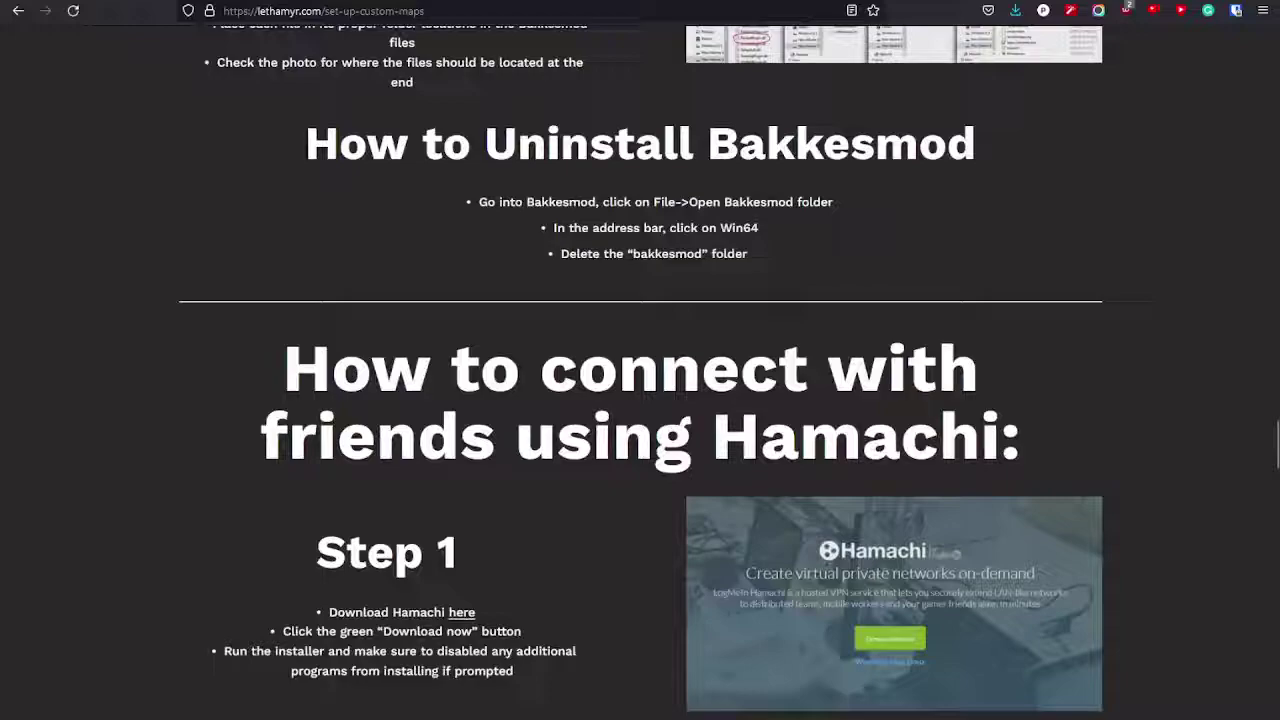
{"action": "left_click_drag", "start_coordinate": [165, 64], "coordinate": [170, 70]}
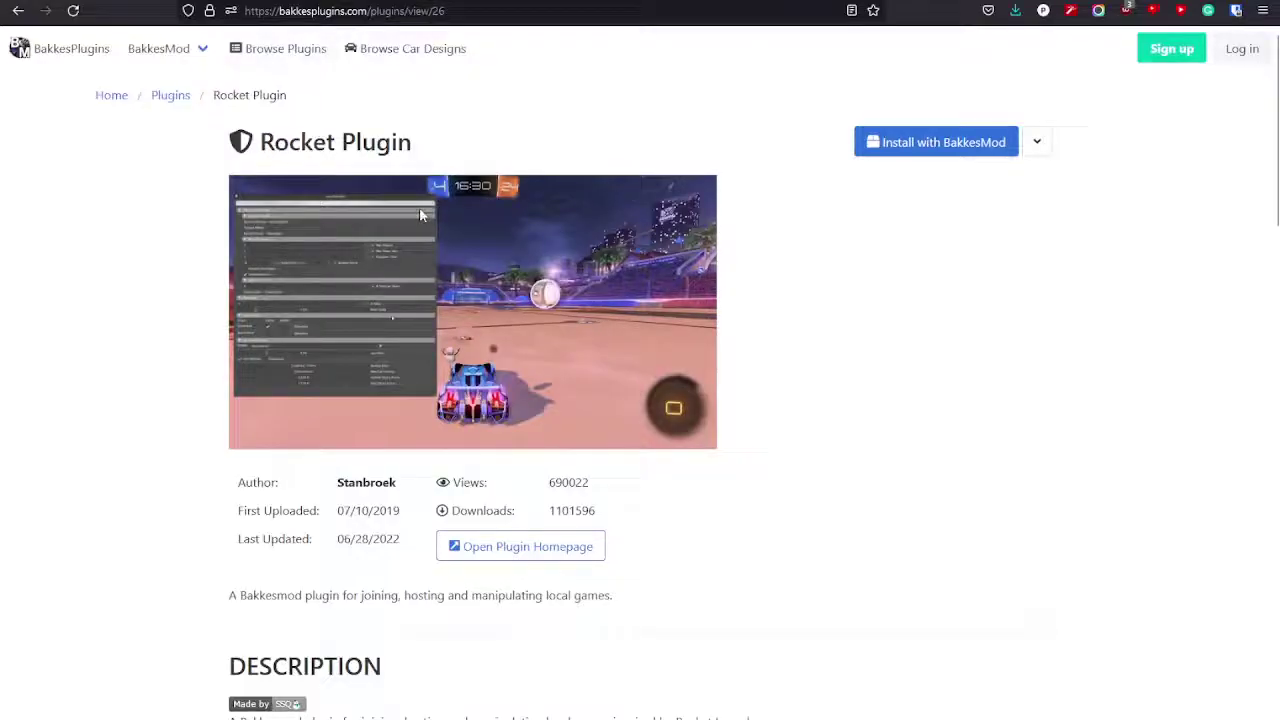
Step: Install Rocket Plugin with BakkesMod, acknowledge the instructions, and close the finished installer console
{"action": "left_click", "coordinate": [956, 145]}
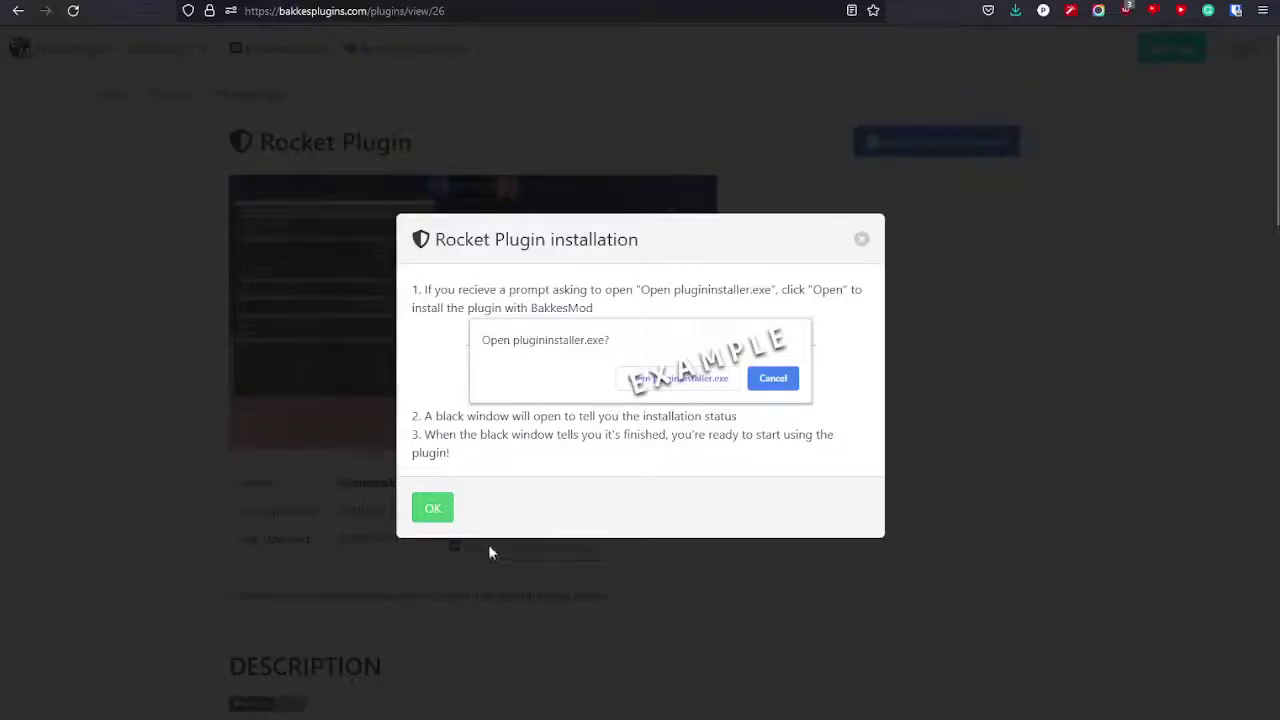
{"action": "left_click", "coordinate": [433, 508]}
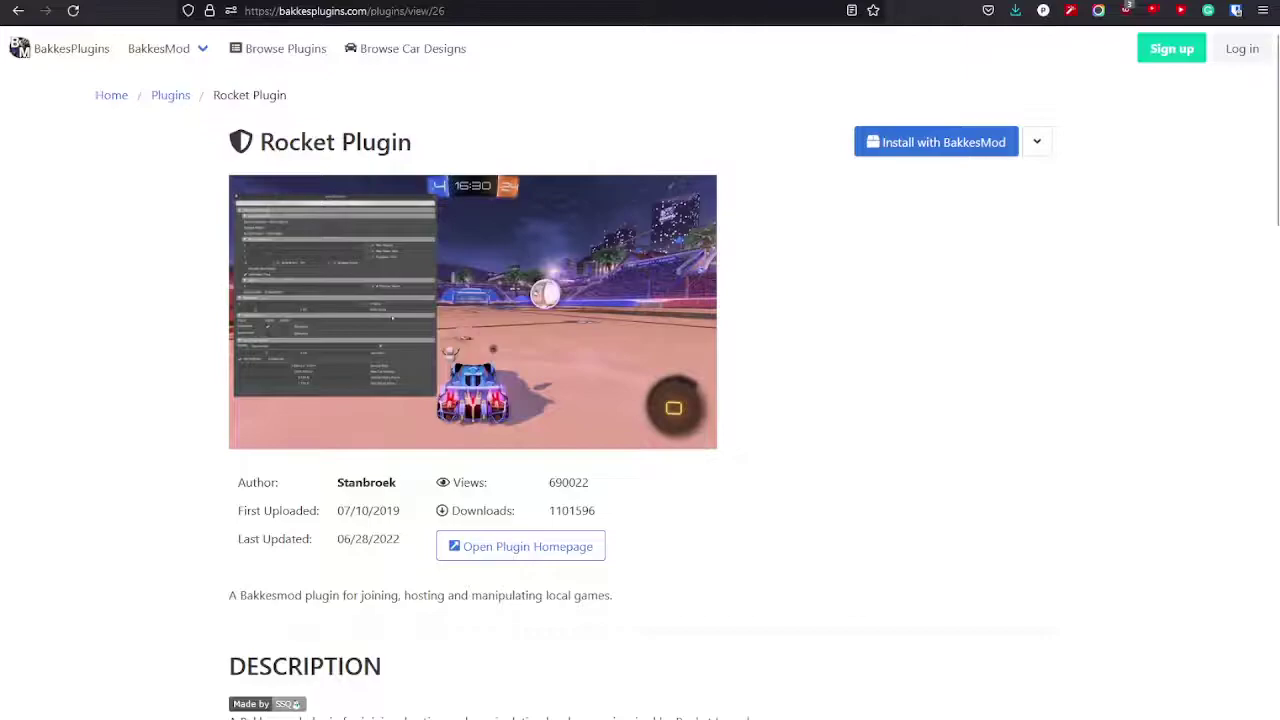
{"action": "left_click_drag", "start_coordinate": [1160, 146], "coordinate": [871, 128]}
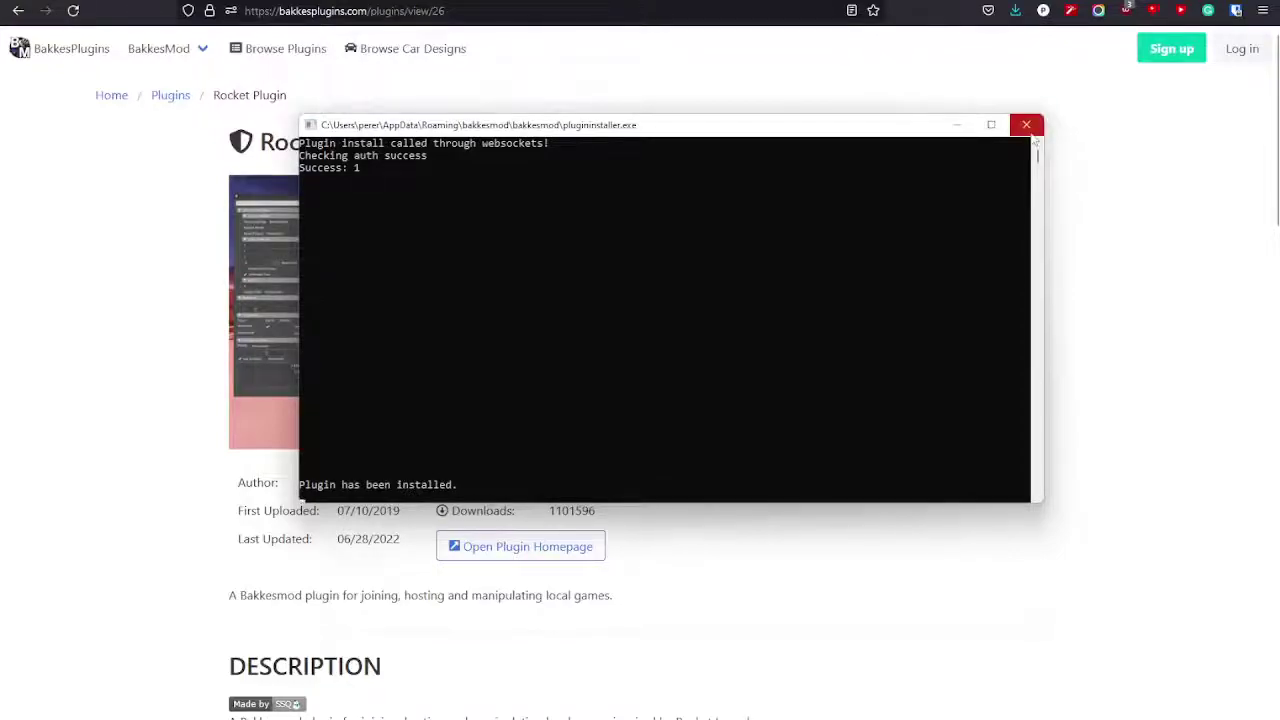
{"action": "left_click", "coordinate": [1026, 126]}
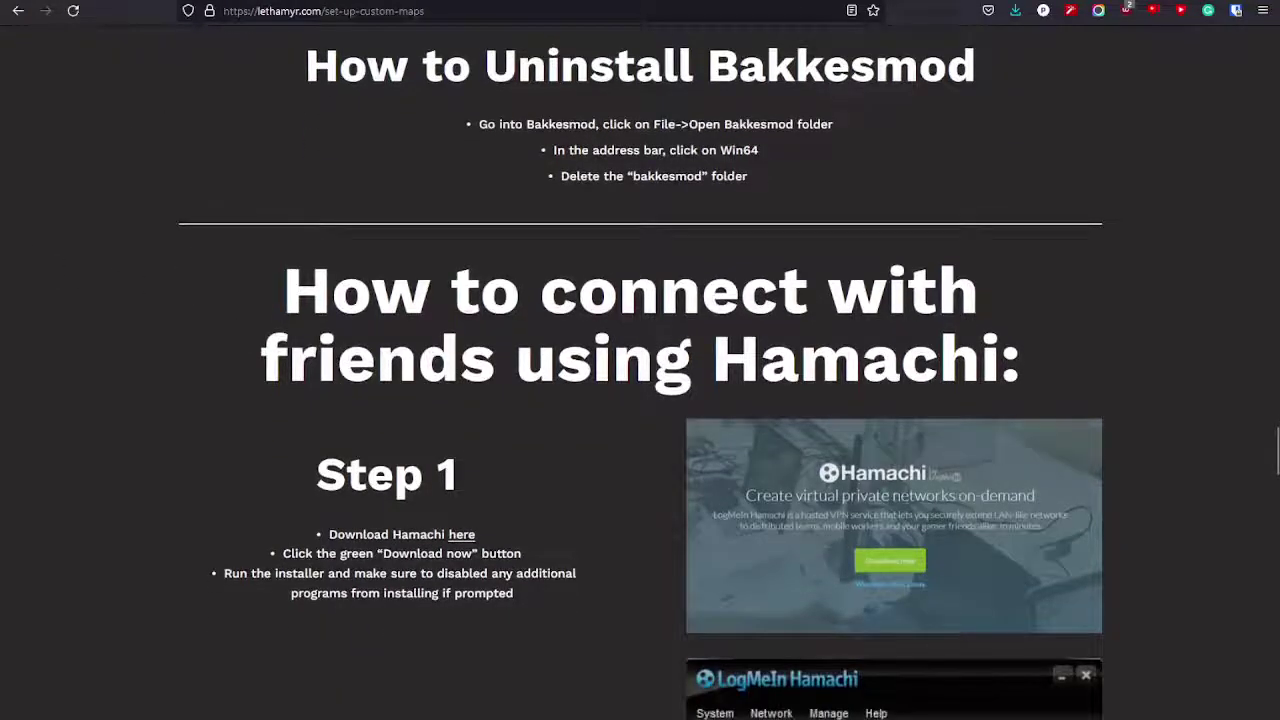
Step: Highlight 'Hamachi:' in the heading and scroll through the Hamachi connection steps
{"action": "left_click_drag", "start_coordinate": [712, 358], "coordinate": [1016, 352]}
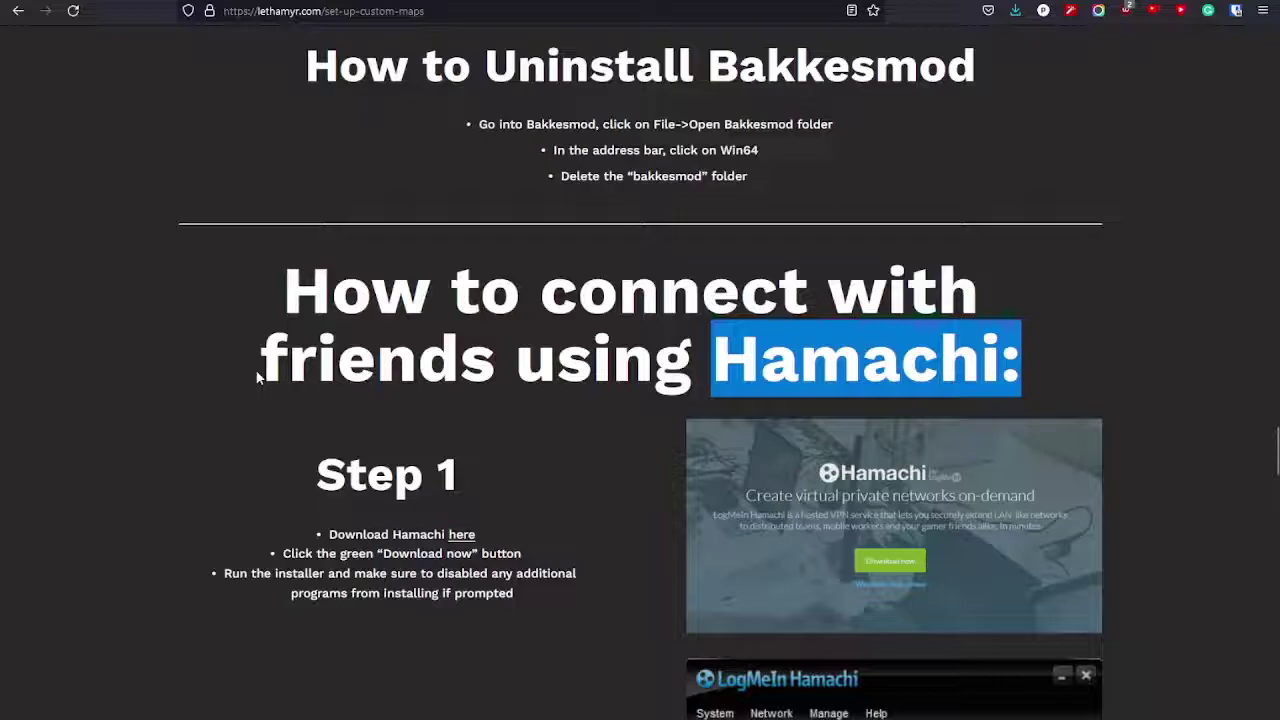
{"action": "scroll", "coordinate": [256, 377], "scroll_direction": "down", "scroll_amount": 2}
{"action": "scroll", "coordinate": [256, 377], "scroll_direction": "down", "scroll_amount": 1}
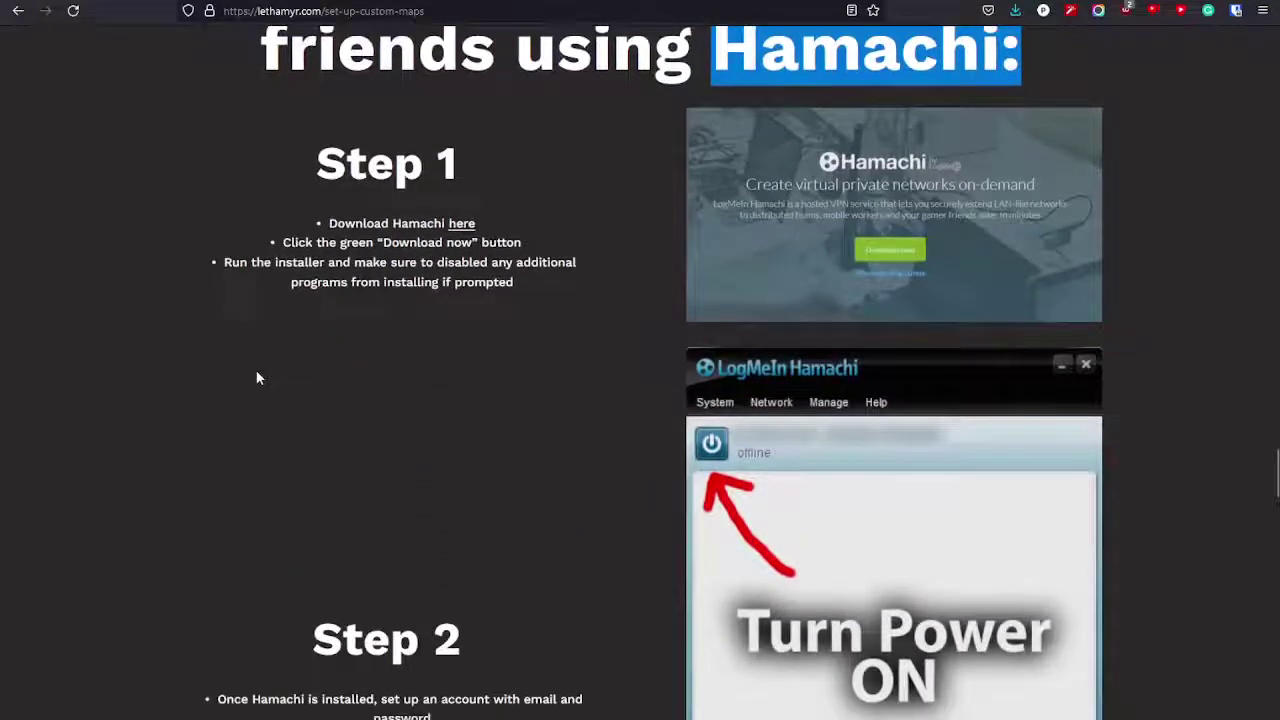
{"action": "scroll", "coordinate": [307, 360], "scroll_direction": "down", "scroll_amount": 15}
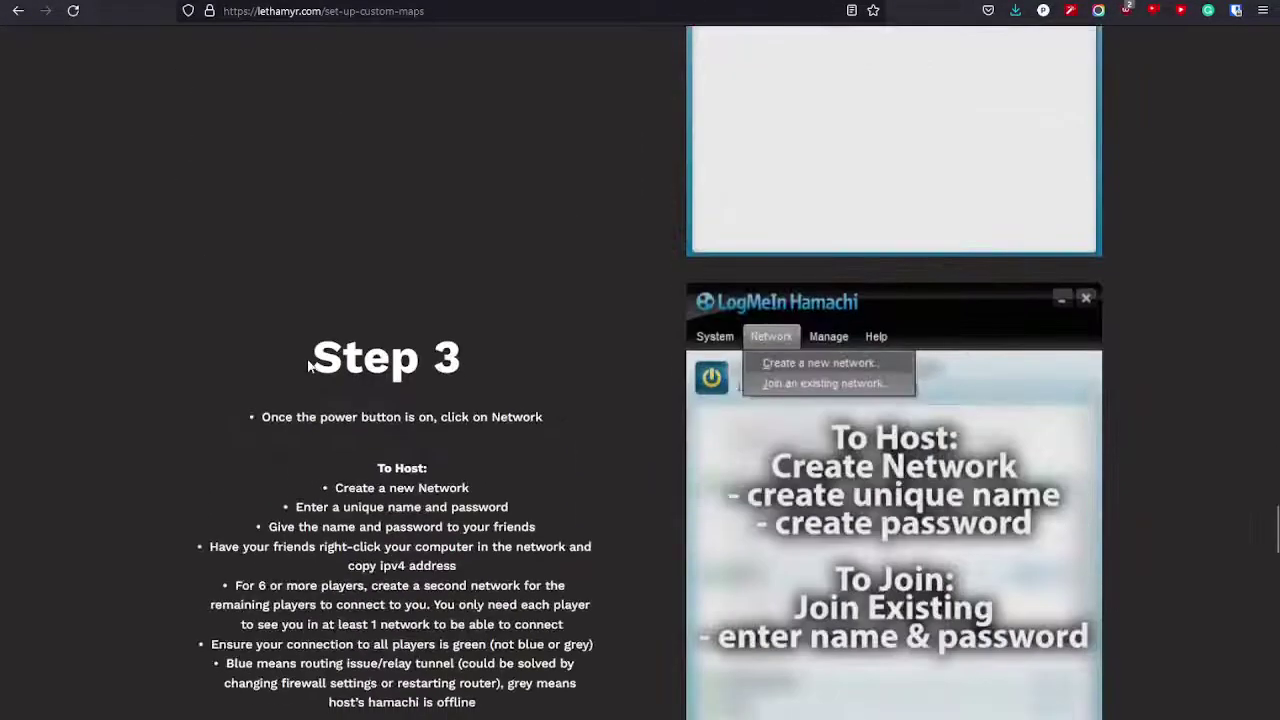
{"action": "scroll", "coordinate": [310, 366], "scroll_direction": "down", "scroll_amount": 7}
{"action": "scroll", "coordinate": [308, 366], "scroll_direction": "up", "scroll_amount": 12}
{"action": "scroll", "coordinate": [307, 366], "scroll_direction": "up", "scroll_amount": 5}
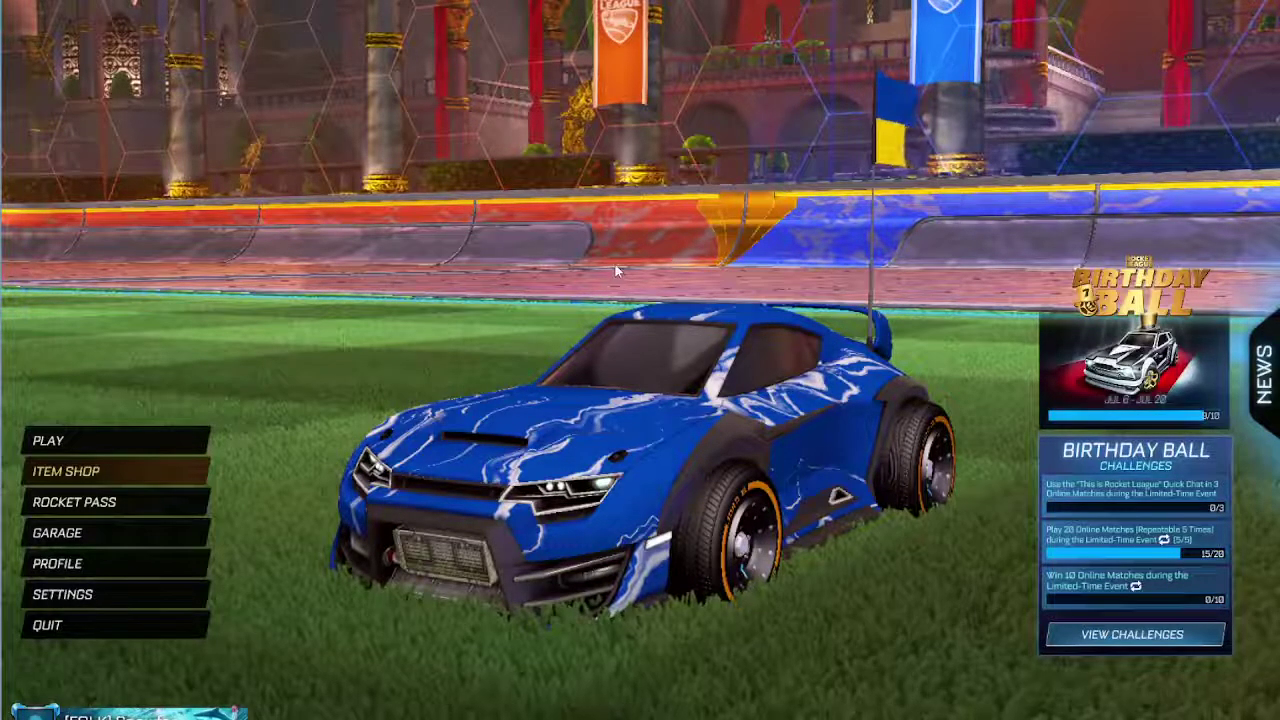
Step: Open BakkesMod settings with F2 and go to the Plugins tab
{"action": "key", "text": "F2"}
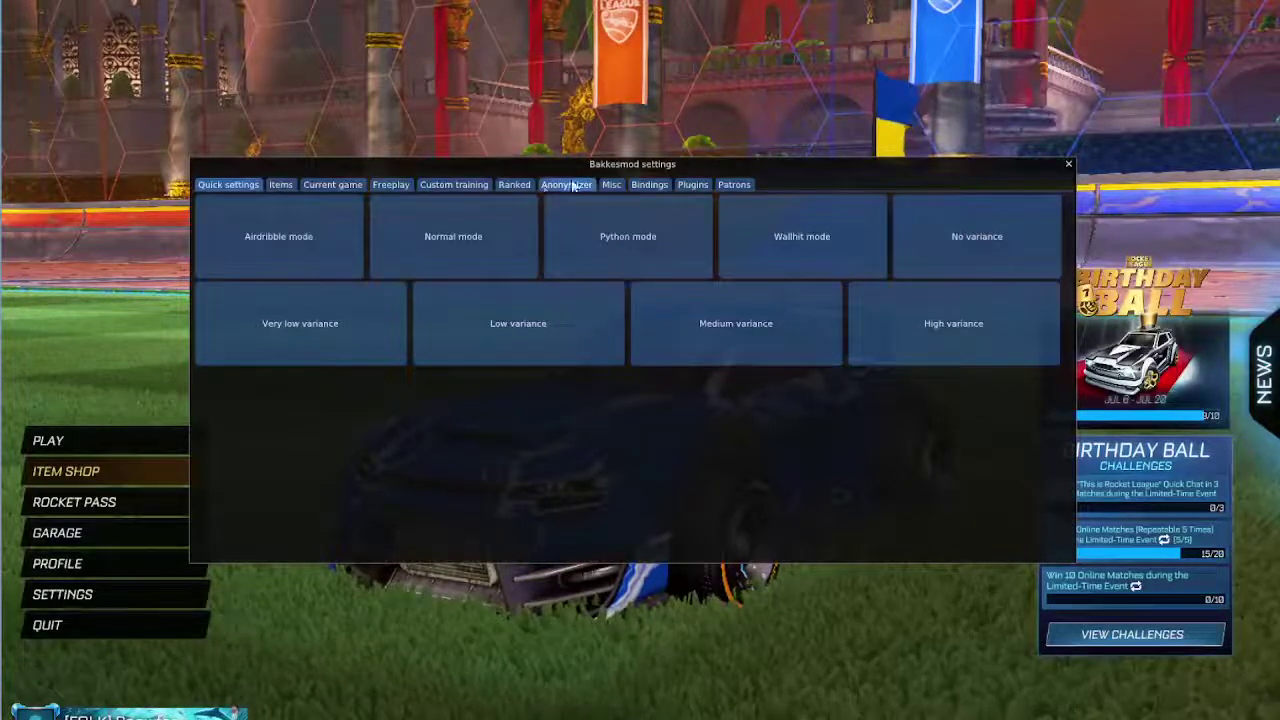
{"action": "left_click", "coordinate": [693, 185]}
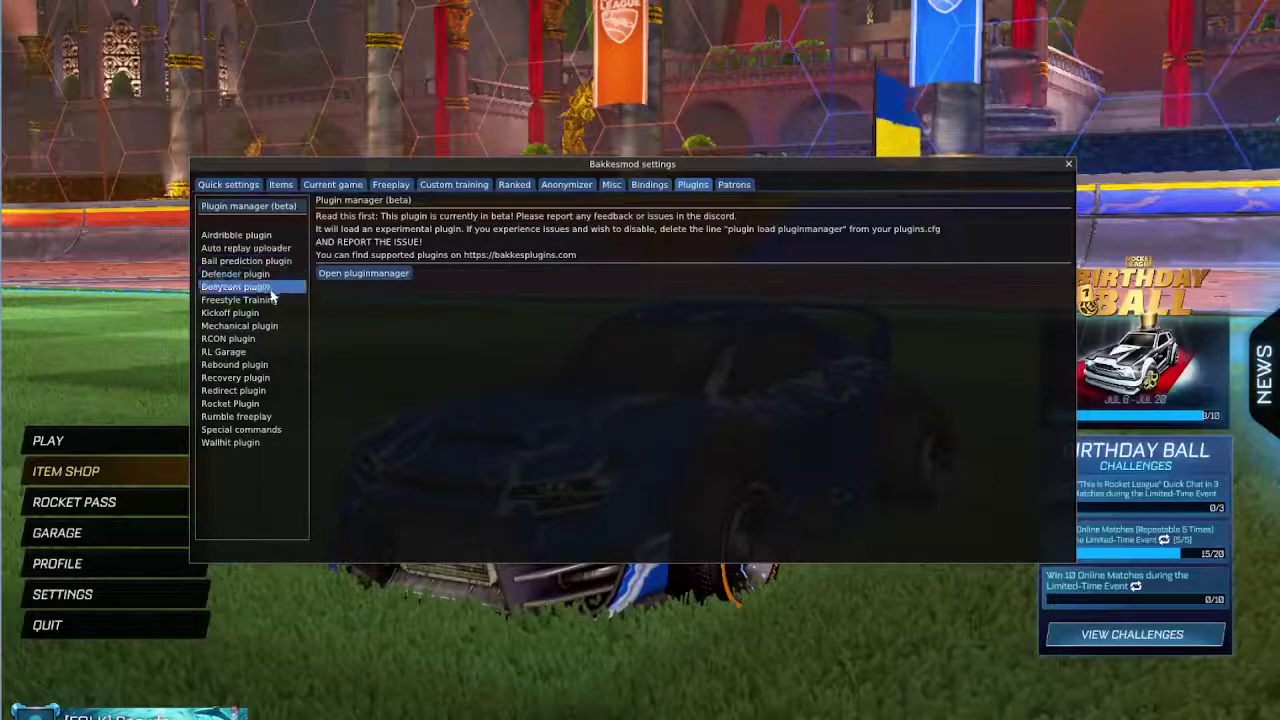
Step: Select Rocket Plugin, focus its Default port field, and open the Rocket Plugin GUI
{"action": "left_click", "coordinate": [226, 405]}
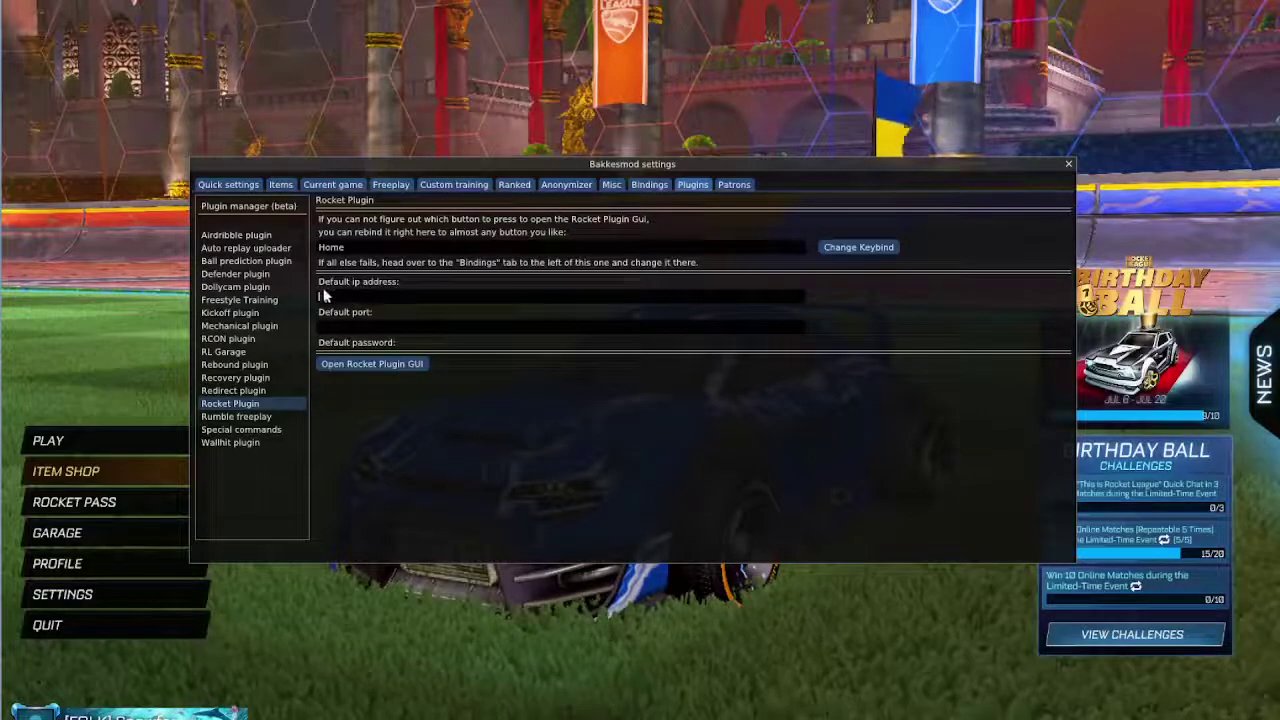
{"action": "left_click", "coordinate": [345, 327]}
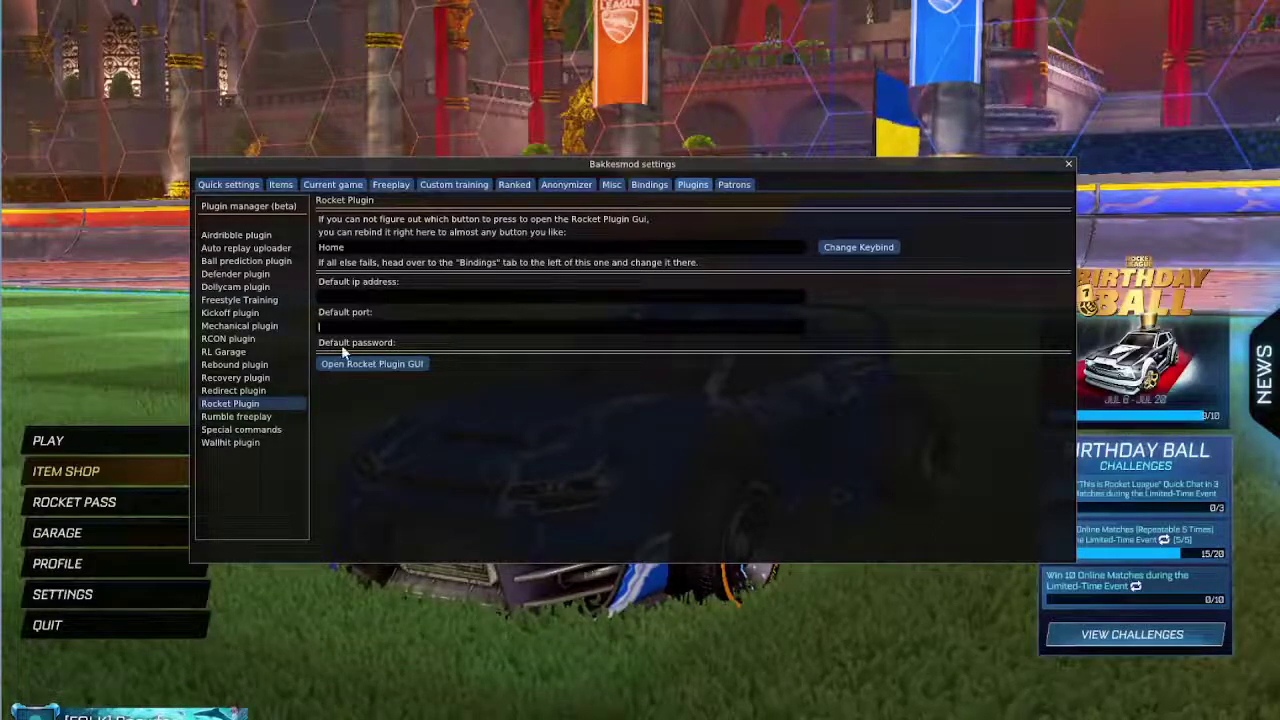
{"action": "left_click", "coordinate": [415, 364]}
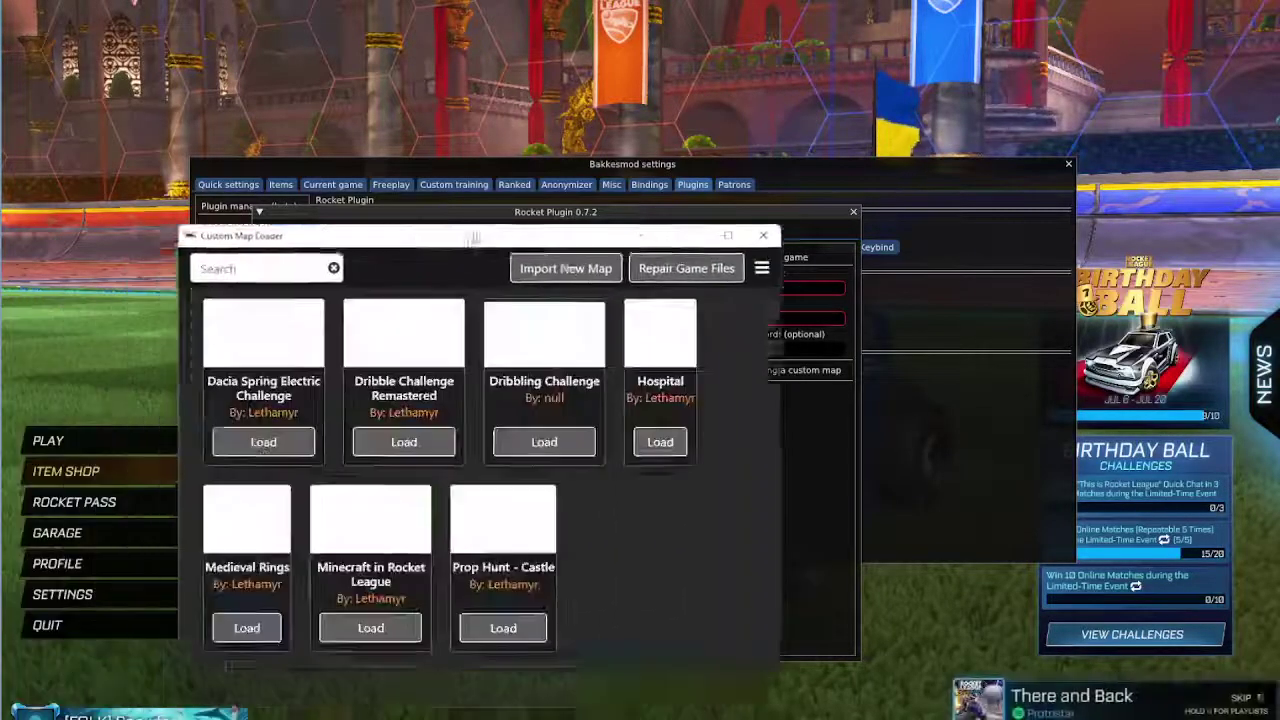
Step: Move the Custom Map Loader aside and load the 'Minecraft in Rocket League' map
{"action": "left_click_drag", "start_coordinate": [475, 238], "coordinate": [866, 157]}
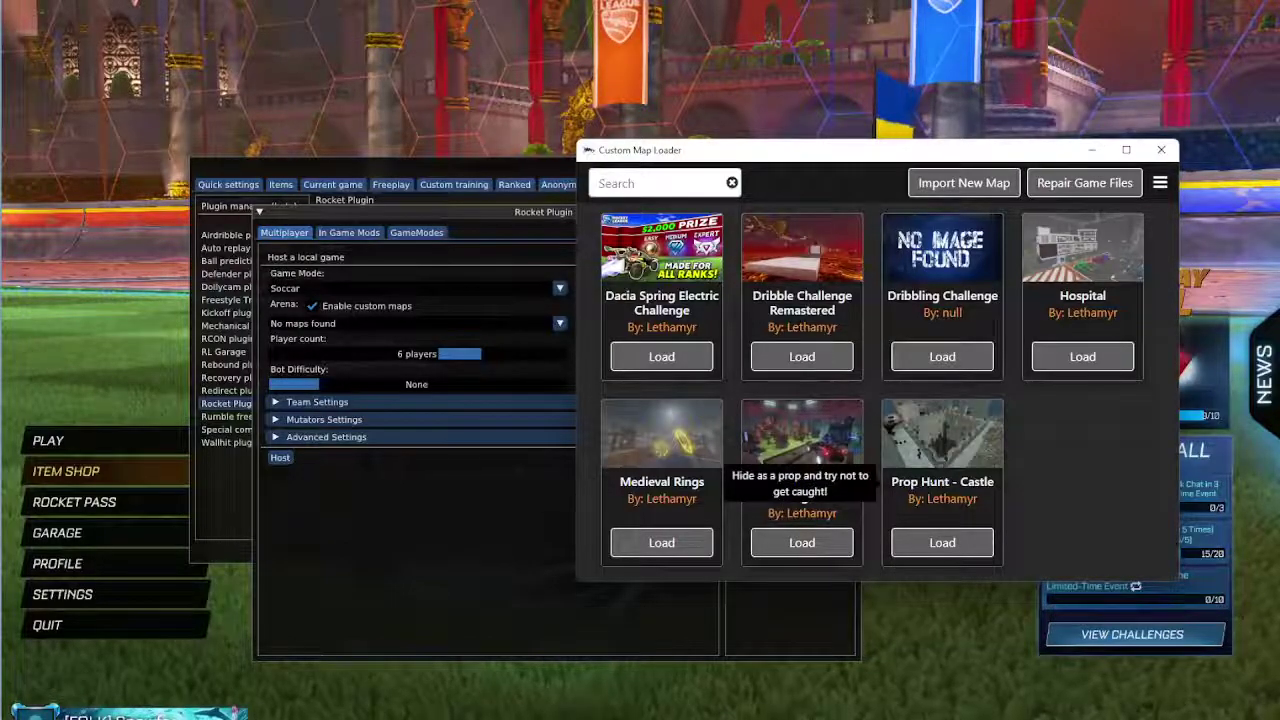
{"action": "left_click", "coordinate": [797, 543]}
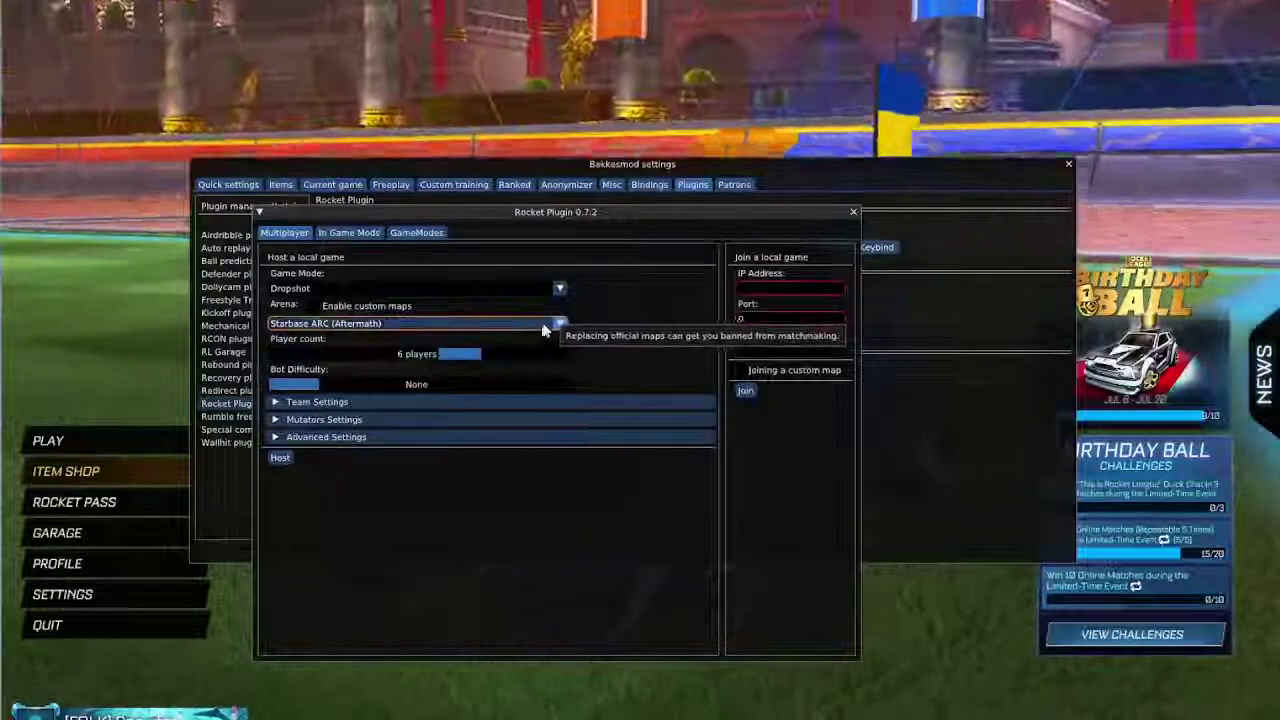
Step: Open the Arena dropdown and scroll the arena list down to Underpass
{"action": "left_click", "coordinate": [543, 323]}
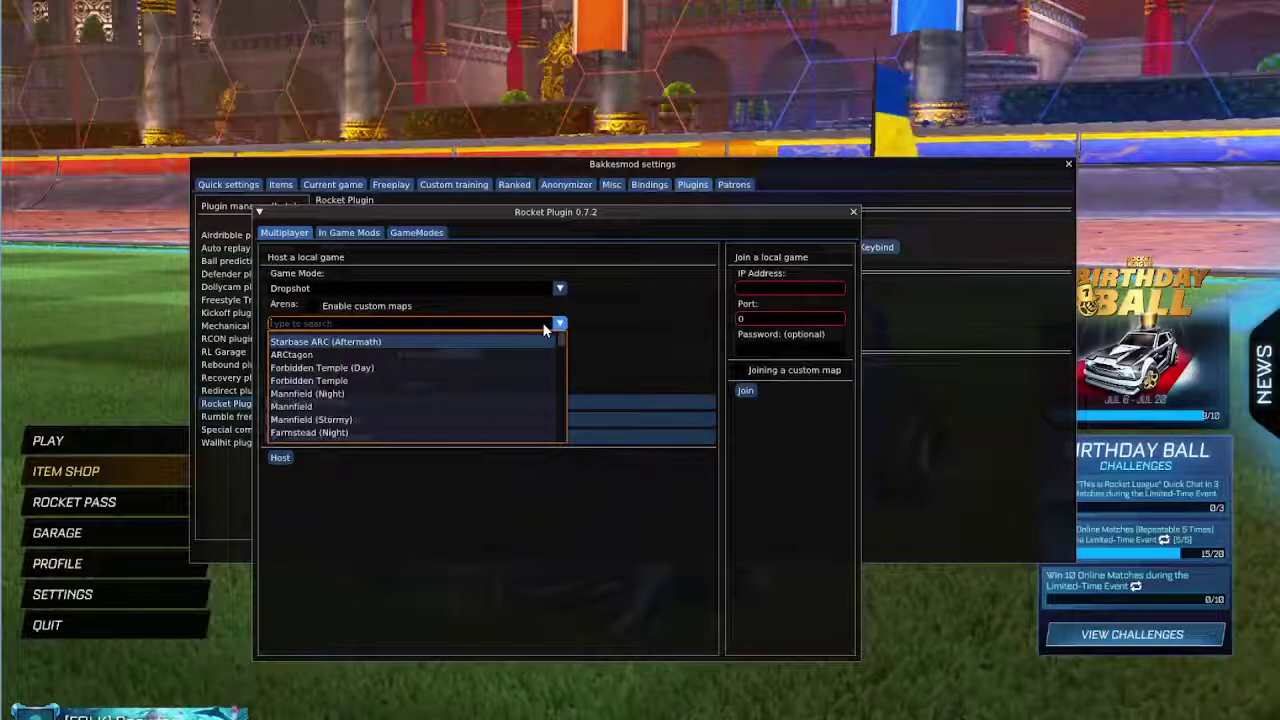
{"action": "scroll", "coordinate": [453, 358], "scroll_direction": "down", "scroll_amount": 3}
{"action": "scroll", "coordinate": [452, 360], "scroll_direction": "down", "scroll_amount": 3}
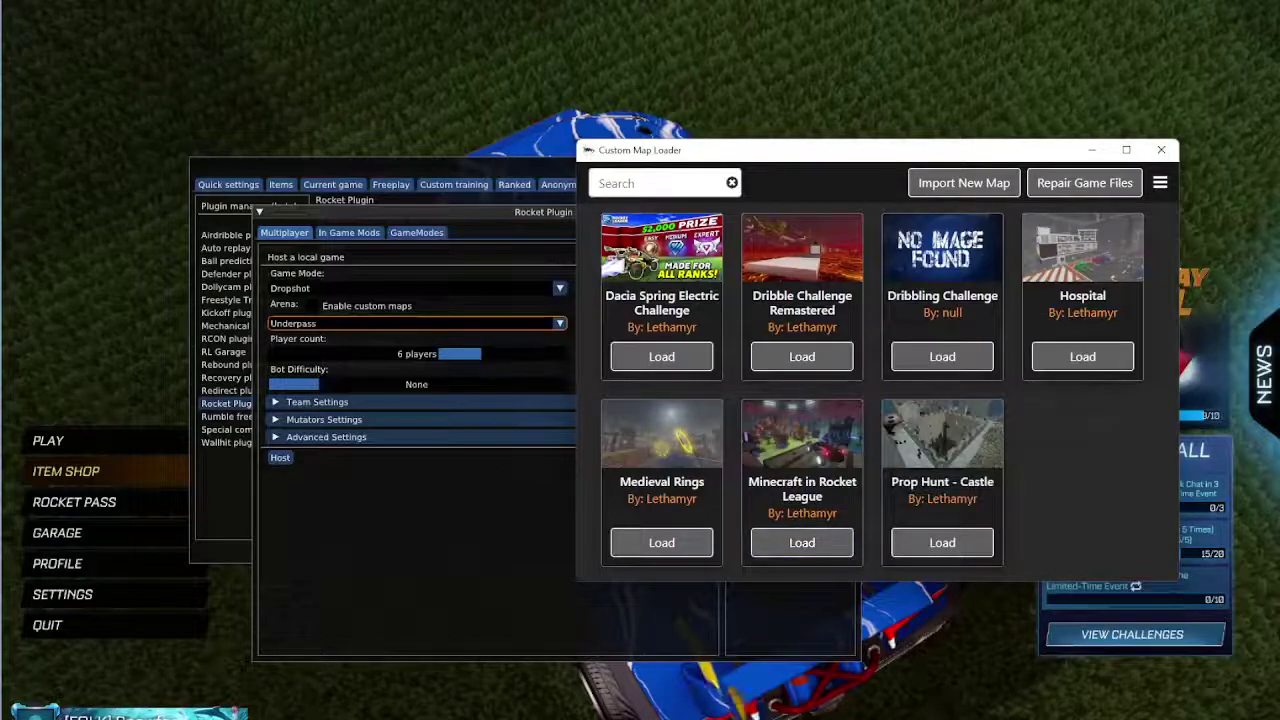
Step: Bring the Rocket Plugin 0.7.2 window in front of the Custom Map Loader
{"action": "left_click", "coordinate": [483, 519]}
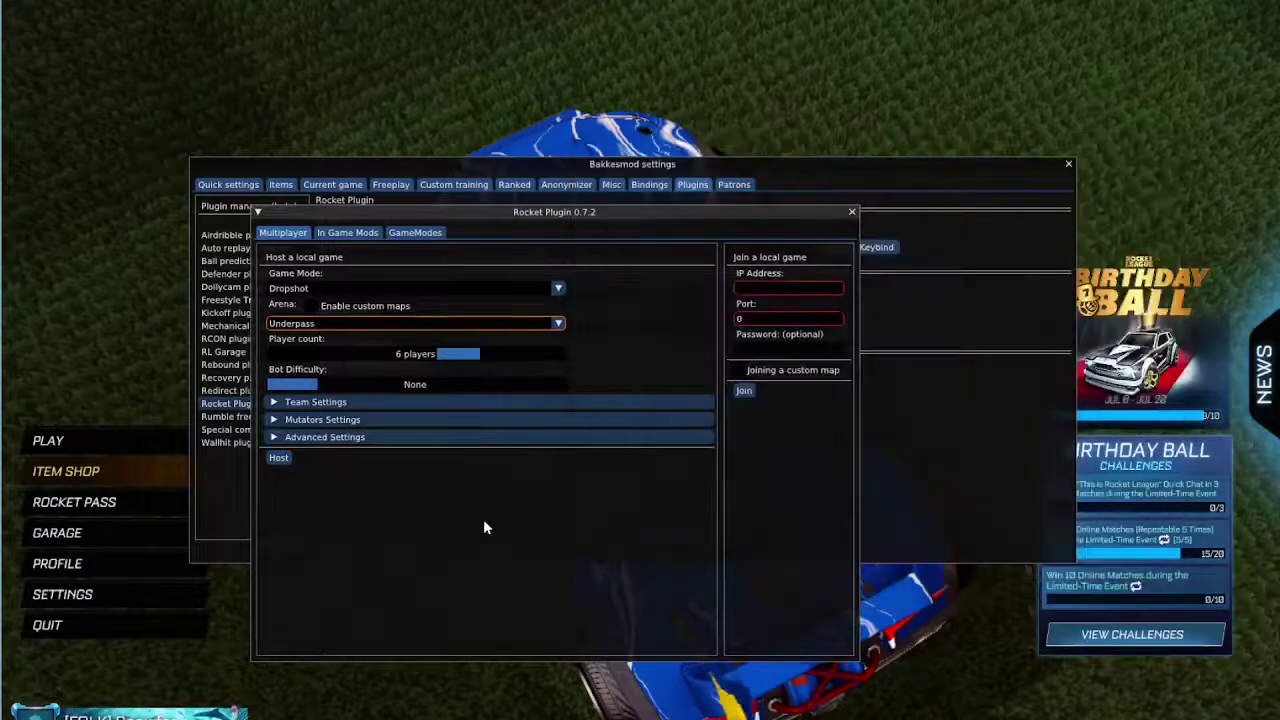